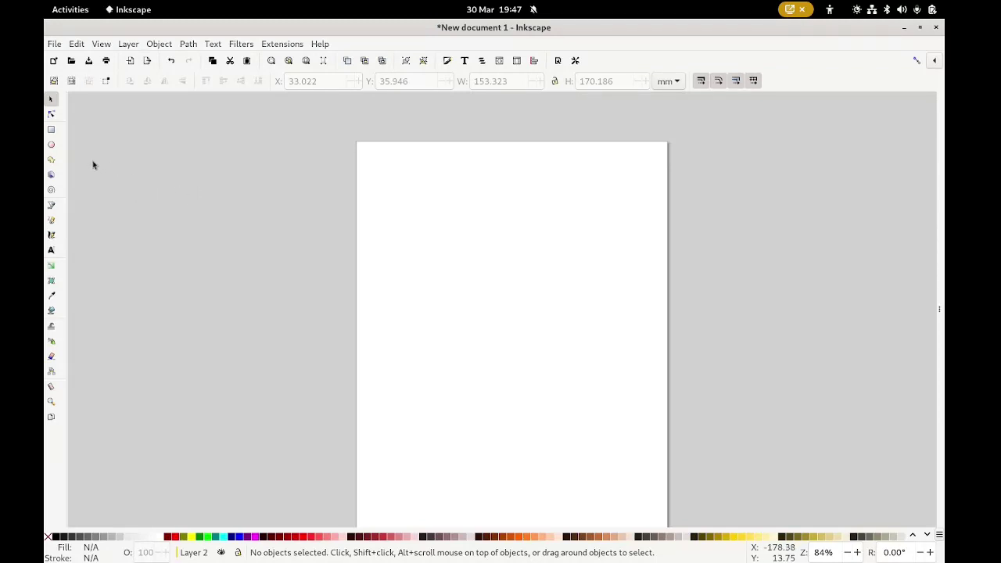
Draw an orange circle about 55 × 54 mm for the head and move it up-left near the page top.
{"action": "left_click", "coordinate": [52, 144]}
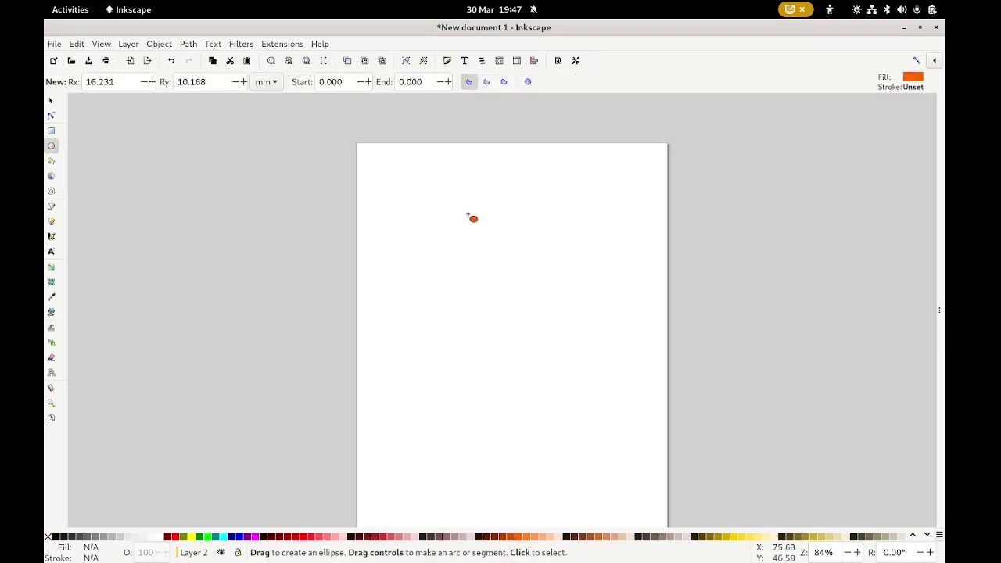
{"action": "left_click_drag", "start_coordinate": [475, 216], "coordinate": [555, 295]}
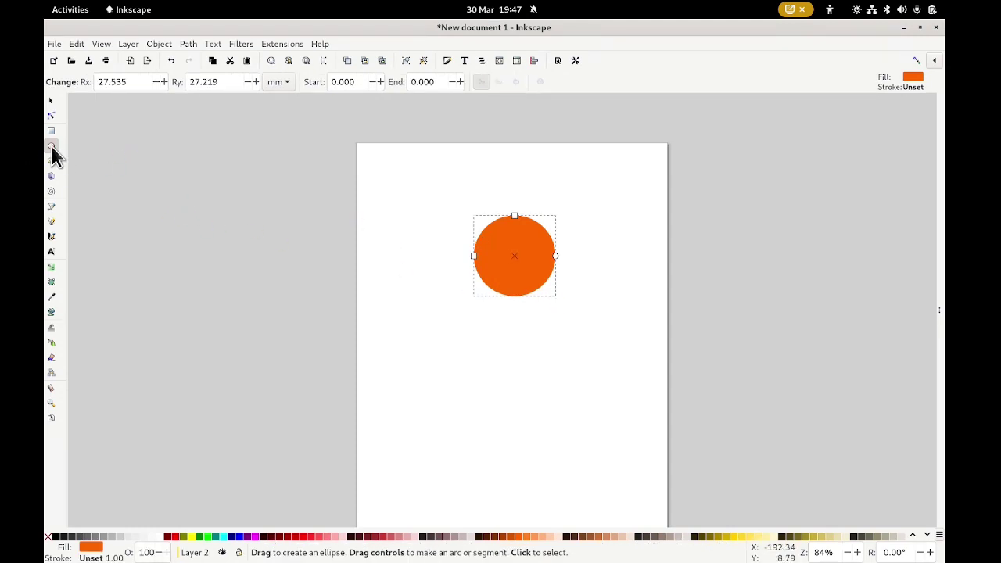
{"action": "left_click", "coordinate": [51, 100]}
{"action": "left_click_drag", "start_coordinate": [503, 287], "coordinate": [503, 271]}
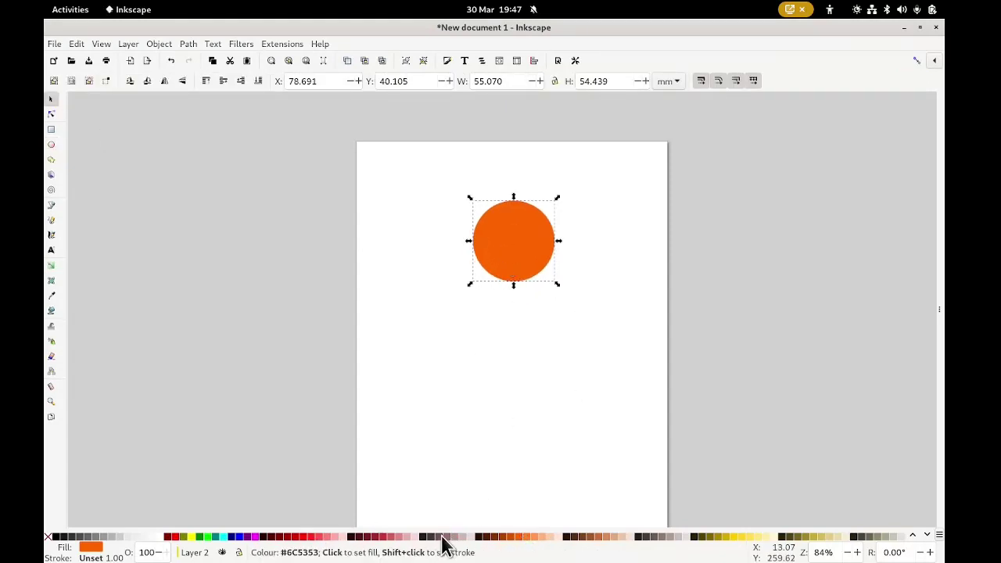
{"action": "mouse_move", "coordinate": [516, 246]}
{"action": "left_mouse_down"}
{"action": "mouse_move", "coordinate": [508, 229]}
{"action": "mouse_move", "coordinate": [520, 247]}
{"action": "left_mouse_up"}
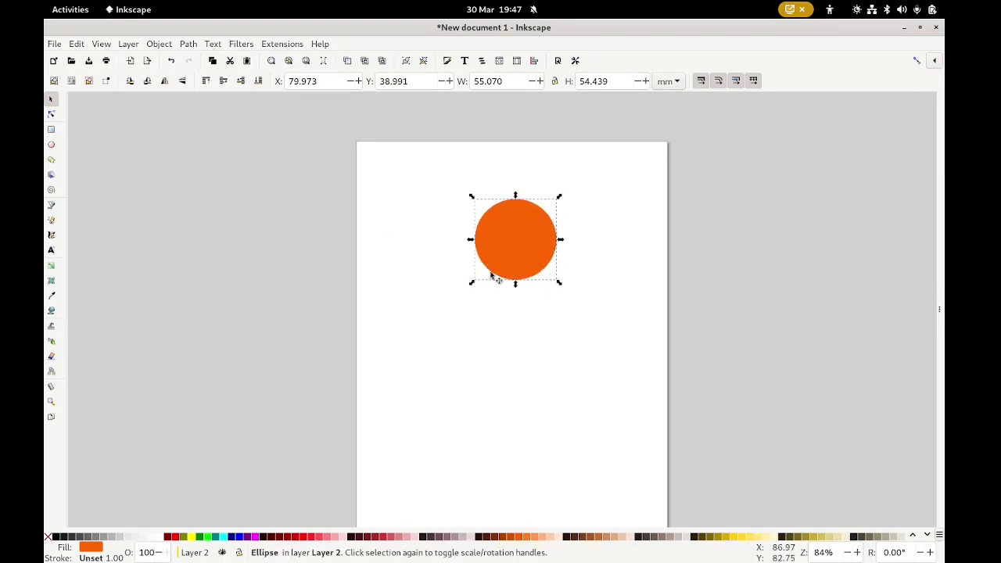
{"action": "scroll", "coordinate": [540, 281], "scroll_direction": "up", "scroll_amount": 3}
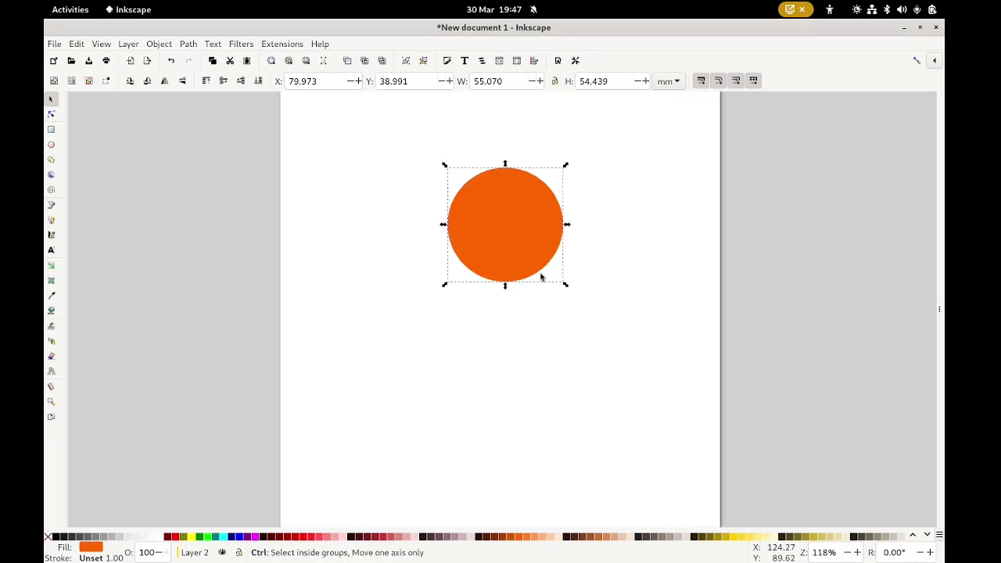
{"action": "scroll", "coordinate": [645, 279], "scroll_direction": "up", "scroll_amount": 2}
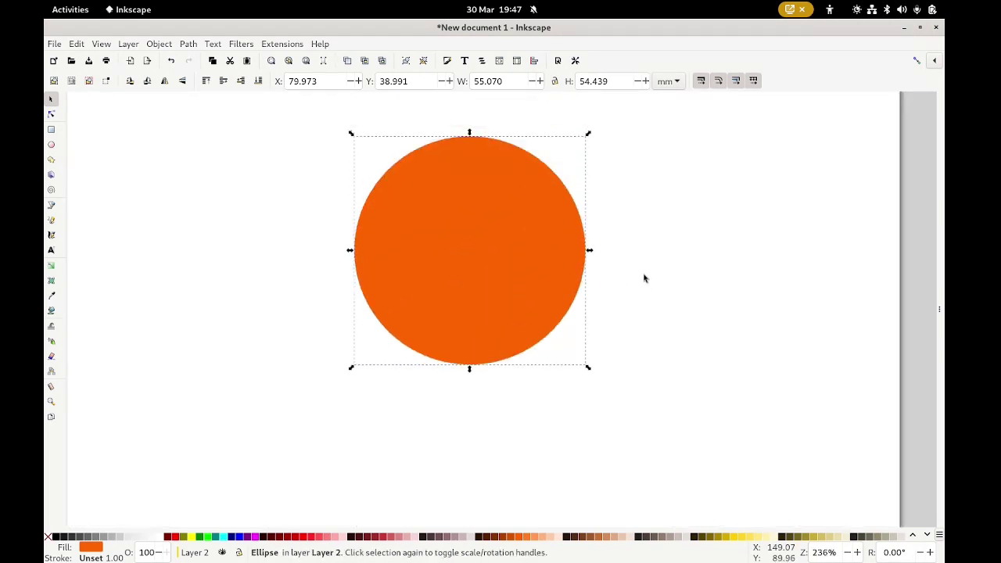
{"action": "left_click", "coordinate": [196, 250]}
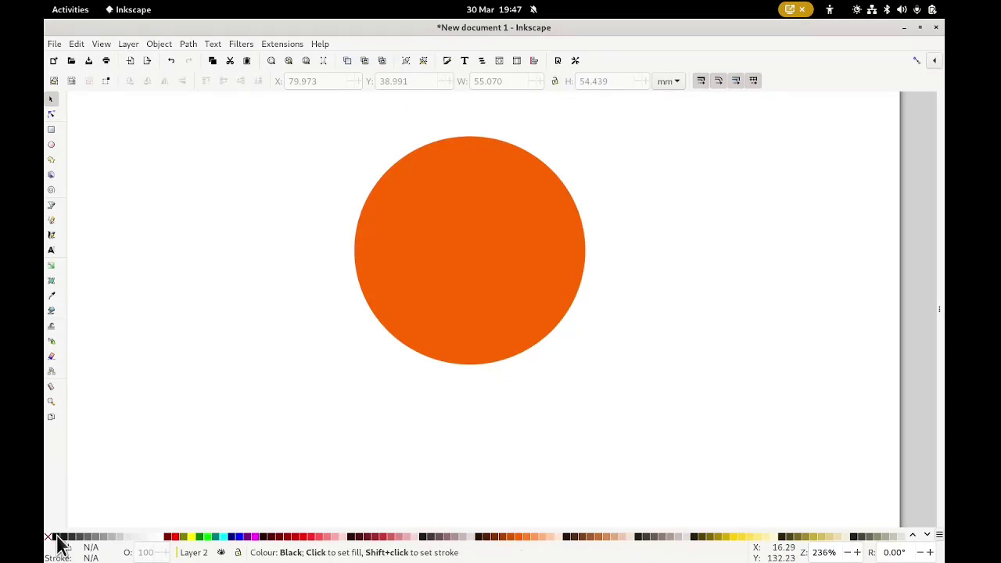
Draw a black oval eye on the head and duplicate it as a second eye.
{"action": "left_click", "coordinate": [50, 145]}
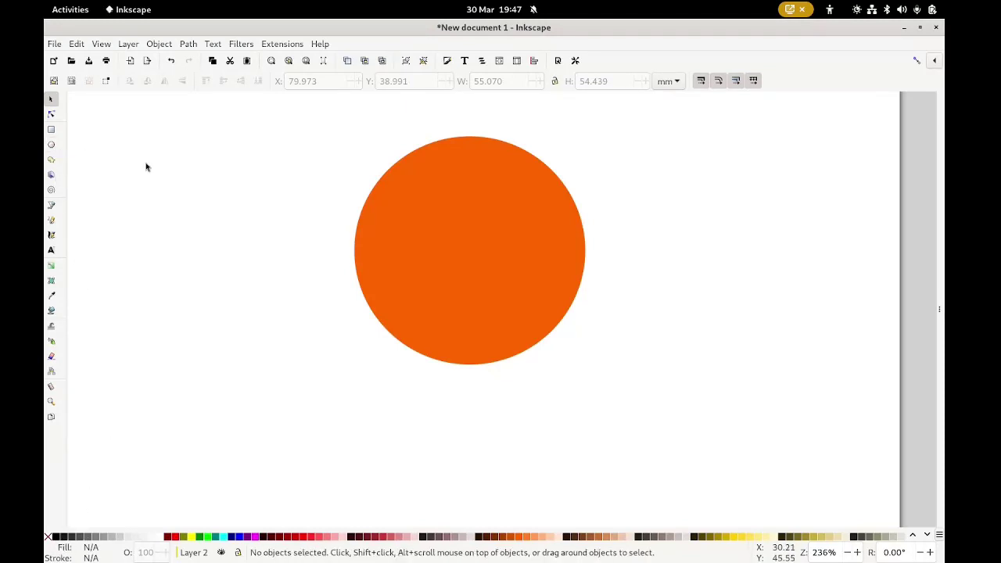
{"action": "left_click_drag", "start_coordinate": [431, 185], "coordinate": [470, 258]}
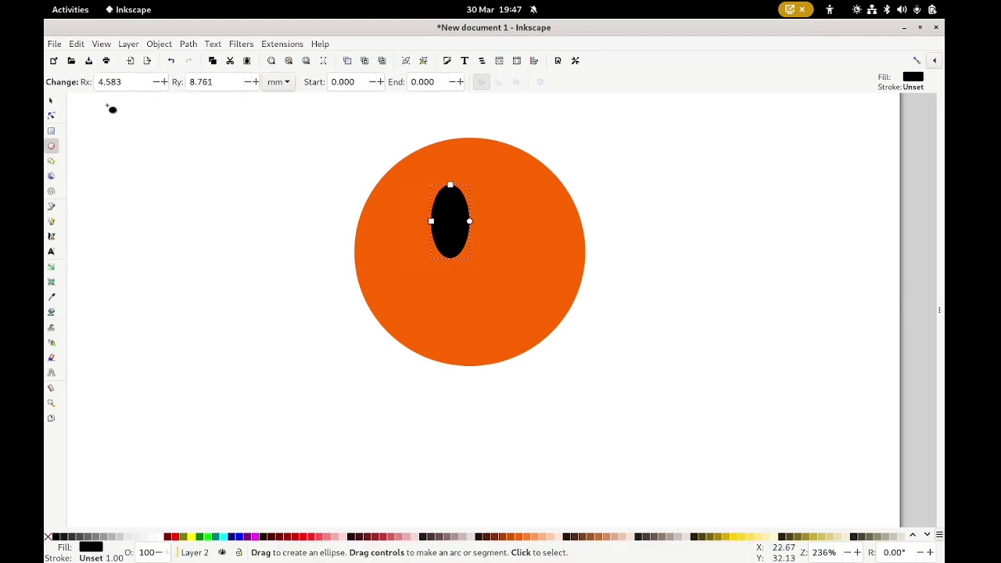
{"action": "left_click", "coordinate": [51, 100]}
{"action": "left_click", "coordinate": [134, 122]}
{"action": "left_click_drag", "start_coordinate": [444, 218], "coordinate": [505, 227]}
{"action": "key", "text": "ctrl+d"}
{"action": "left_click", "coordinate": [606, 231]}
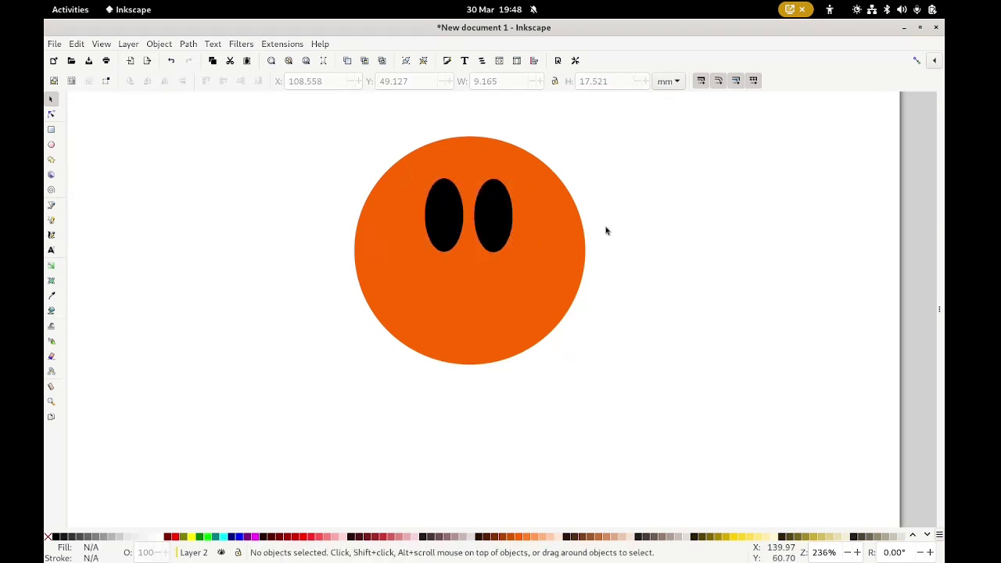
Draw a small black round mouth below the eyes.
{"action": "key", "text": "e"}
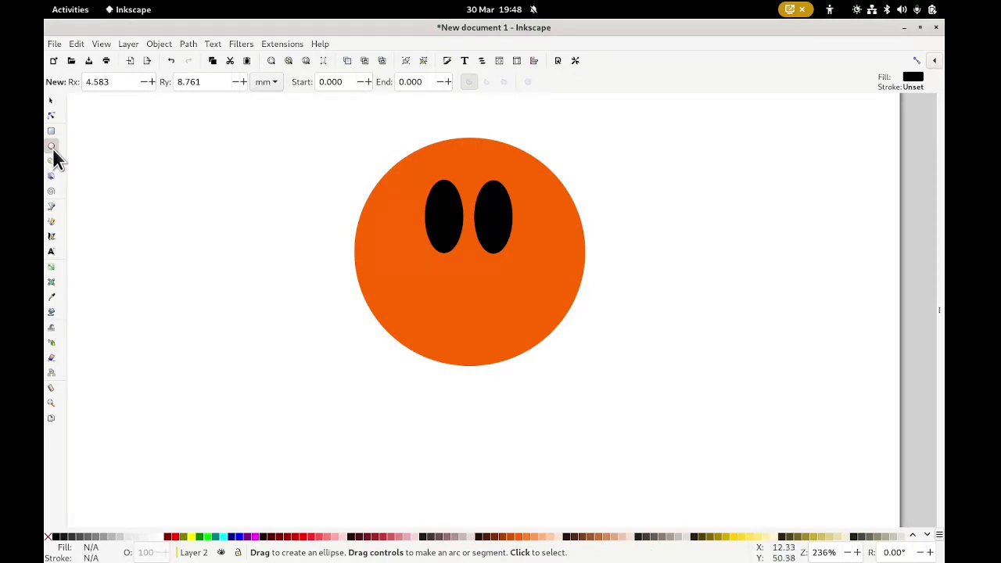
{"action": "left_click_drag", "start_coordinate": [462, 295], "coordinate": [472, 317]}
{"action": "left_click", "coordinate": [49, 101]}
{"action": "left_click", "coordinate": [684, 335]}
{"action": "scroll", "coordinate": [641, 282], "scroll_direction": "down", "scroll_amount": 4}
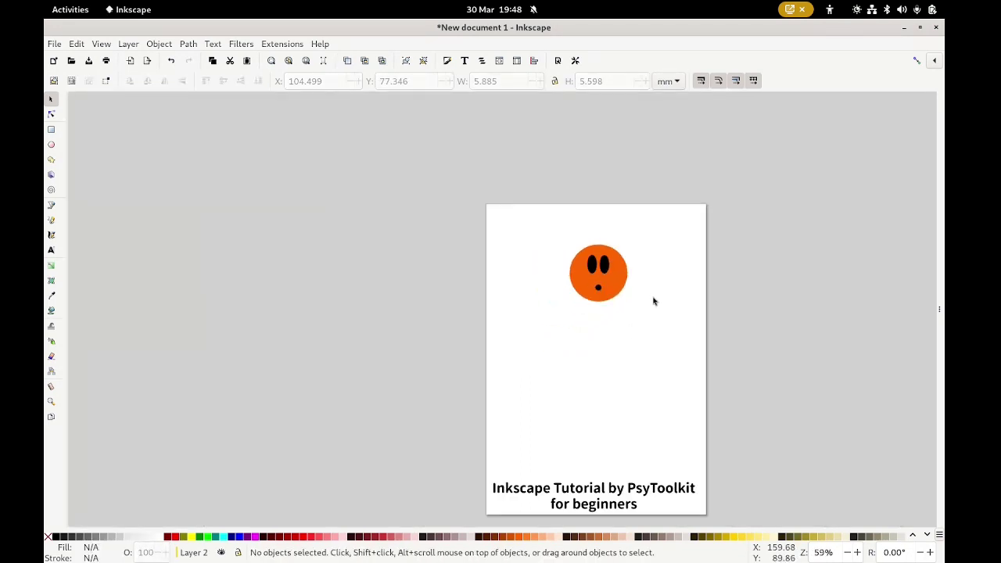
{"action": "scroll", "coordinate": [488, 261], "scroll_direction": "up", "scroll_amount": 2}
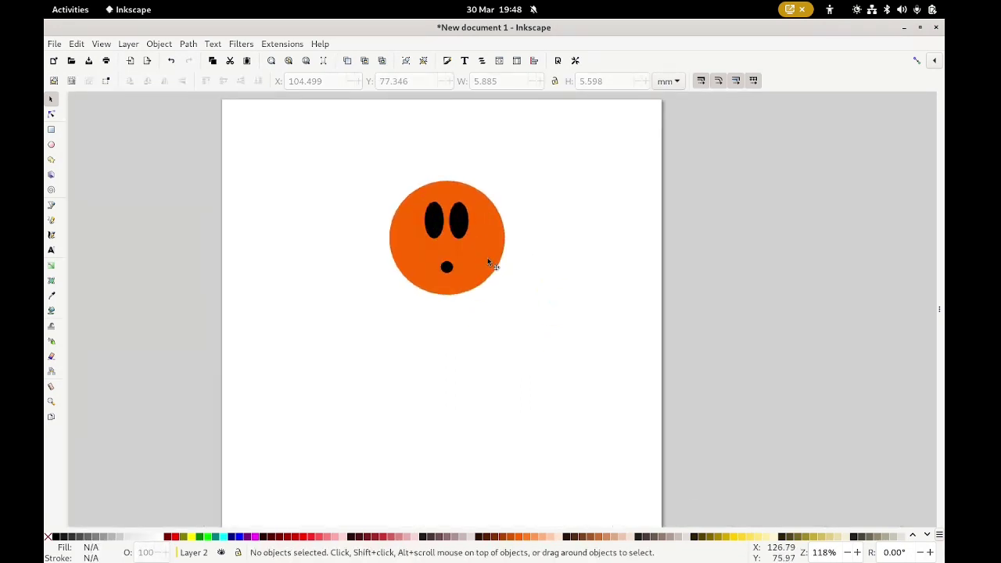
{"action": "scroll", "coordinate": [540, 253], "scroll_direction": "down", "scroll_amount": 1}
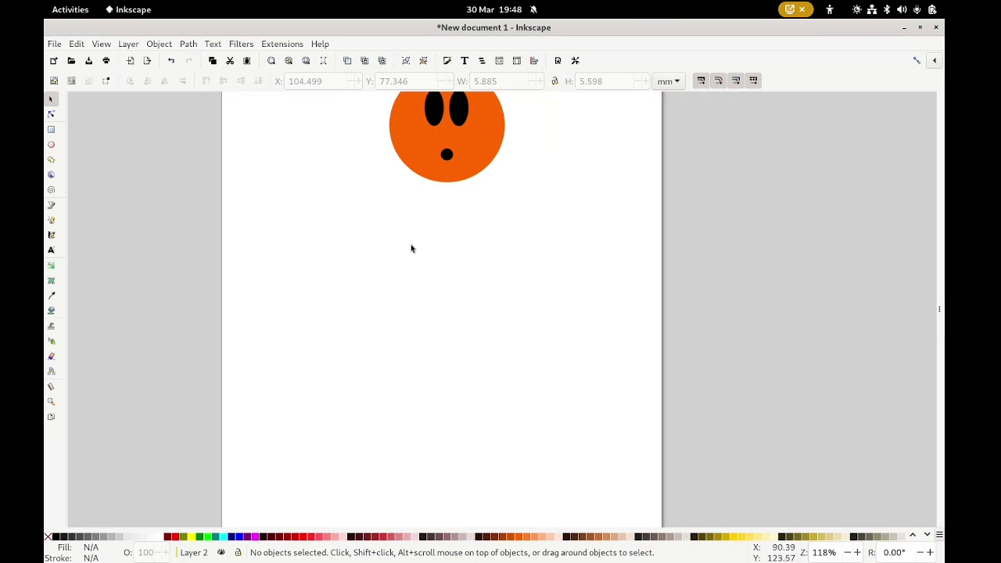
Draw a tall 55.177 × 97.359 mm oval tucked under the head and colour it orange.
{"action": "left_click", "coordinate": [51, 145]}
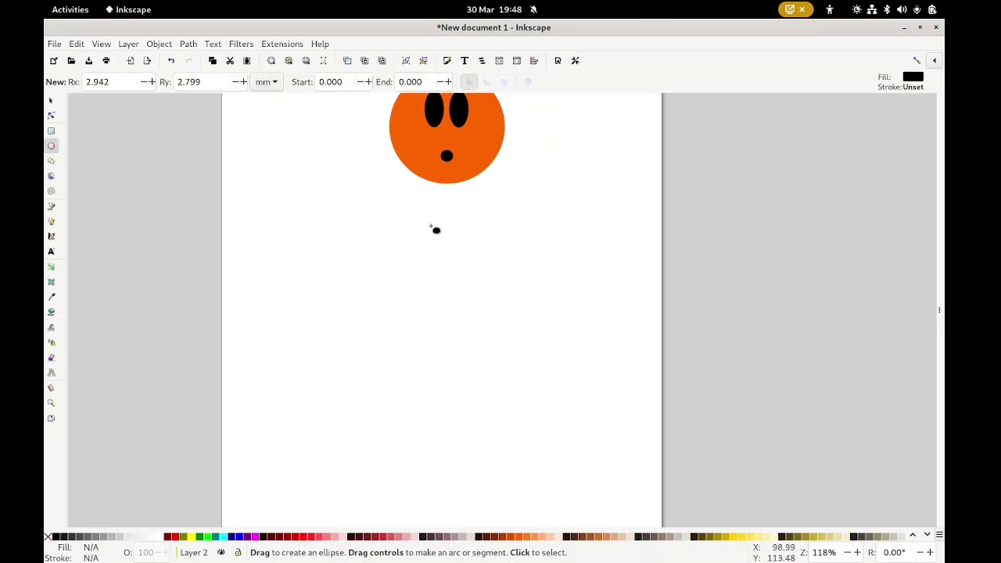
{"action": "left_click_drag", "start_coordinate": [402, 192], "coordinate": [517, 394]}
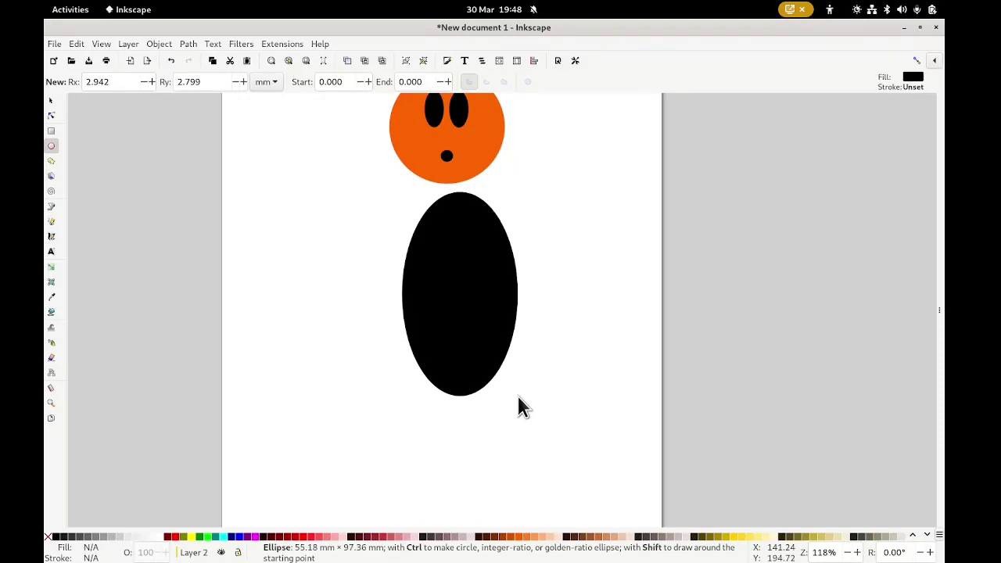
{"action": "left_click", "coordinate": [51, 100]}
{"action": "left_click_drag", "start_coordinate": [435, 265], "coordinate": [424, 257]}
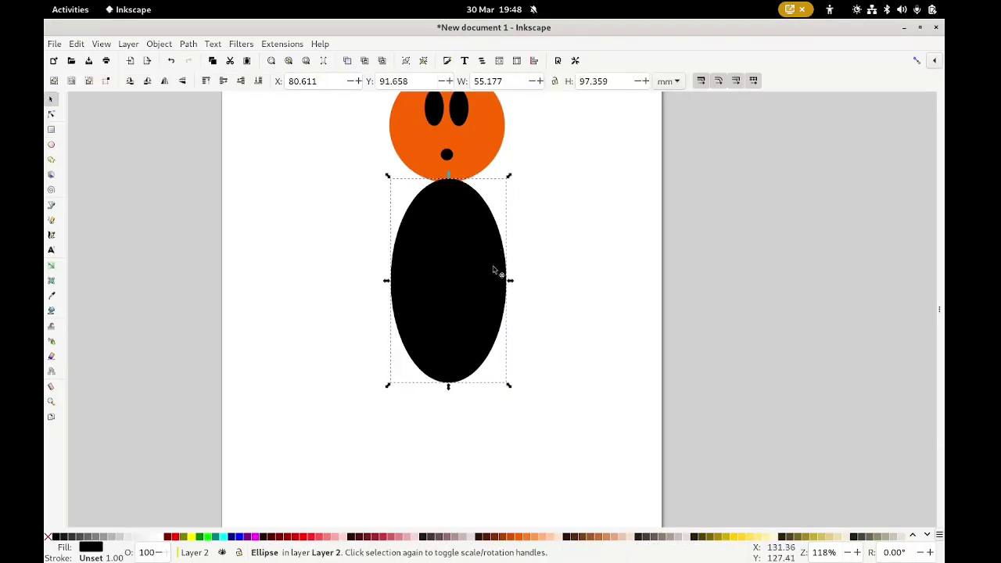
{"action": "left_click", "coordinate": [521, 538]}
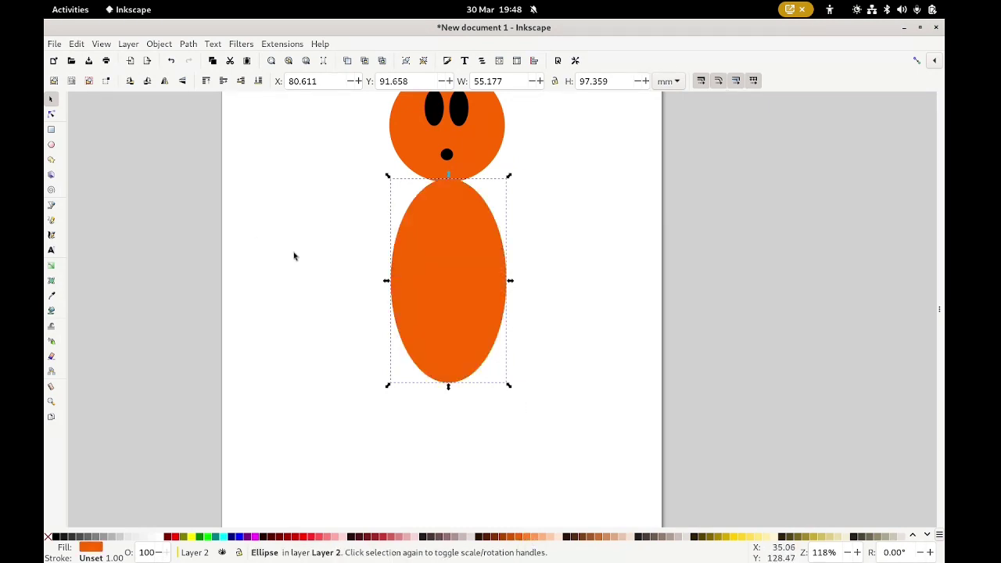
{"action": "left_click", "coordinate": [53, 129]}
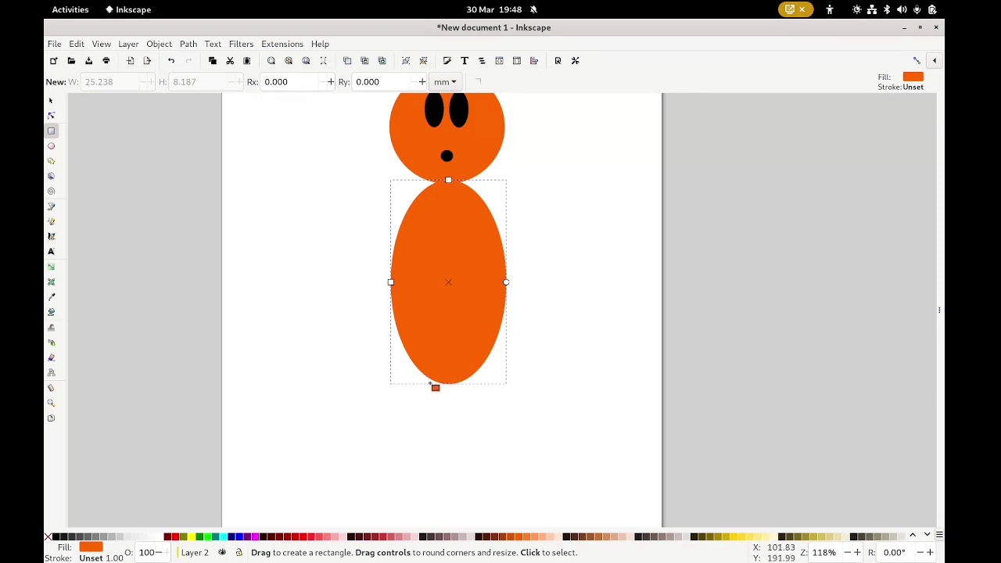
Draw a tall rectangle leg below the body and paste a copy beside it as the second leg.
{"action": "left_click_drag", "start_coordinate": [416, 356], "coordinate": [443, 443]}
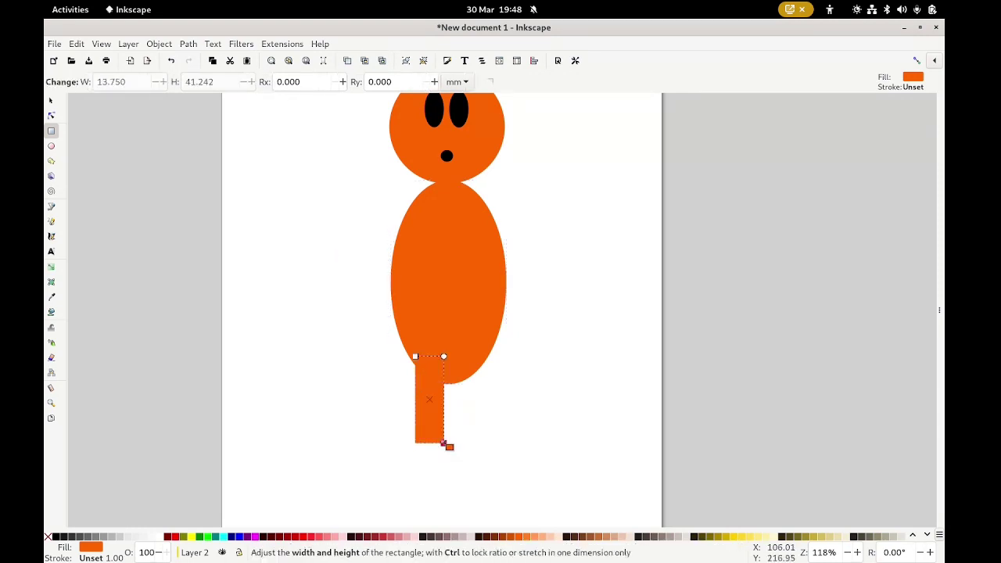
{"action": "left_click", "coordinate": [51, 101]}
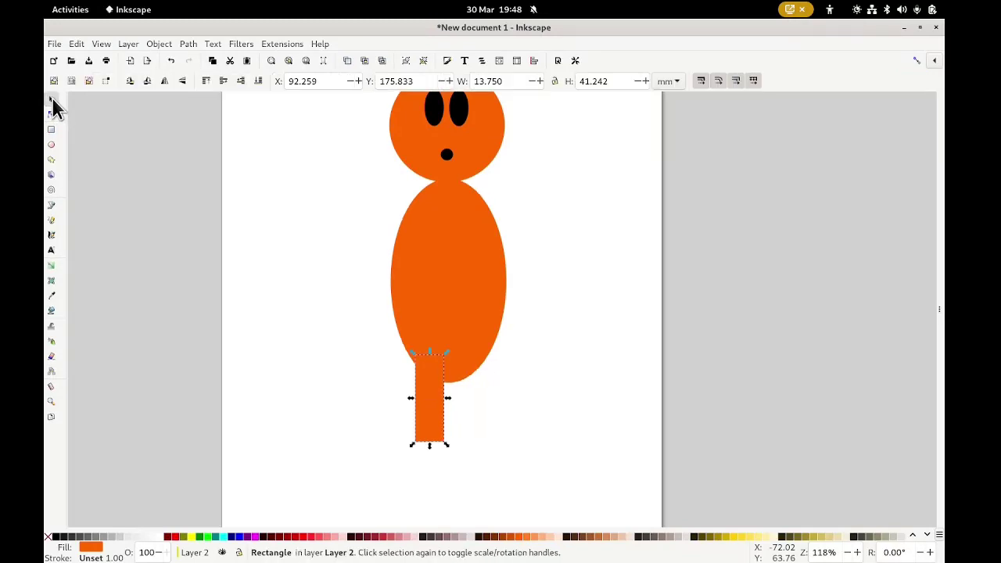
{"action": "left_click_drag", "start_coordinate": [420, 405], "coordinate": [425, 402]}
{"action": "key", "text": "ctrl+c"}
{"action": "key", "text": "ctrl+v"}
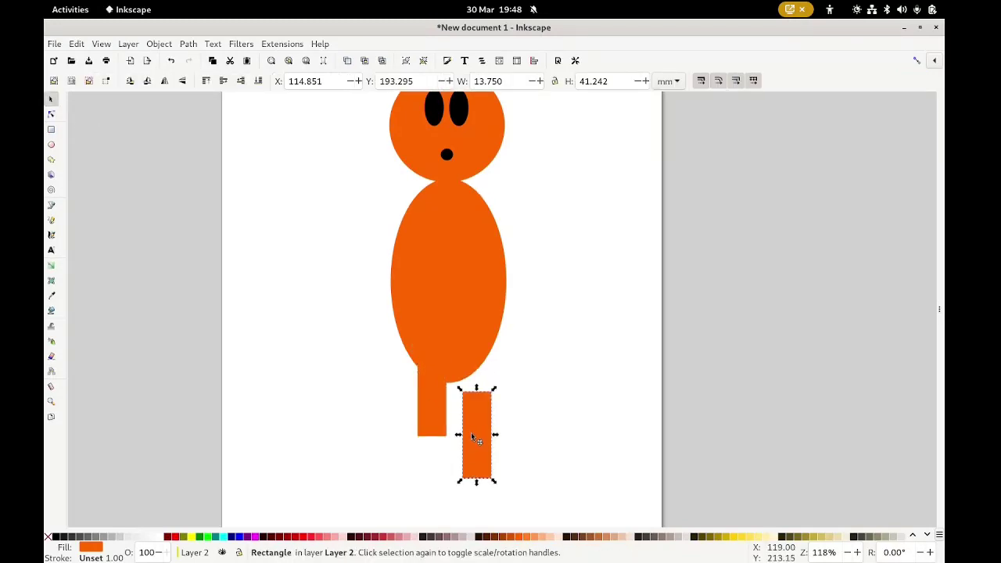
{"action": "left_click_drag", "start_coordinate": [474, 435], "coordinate": [459, 384]}
{"action": "left_click", "coordinate": [500, 399]}
Paste another leg copy beside the body as a 13.750 × 41.242 mm arm and duplicate it.
{"action": "key", "text": "ctrl"}
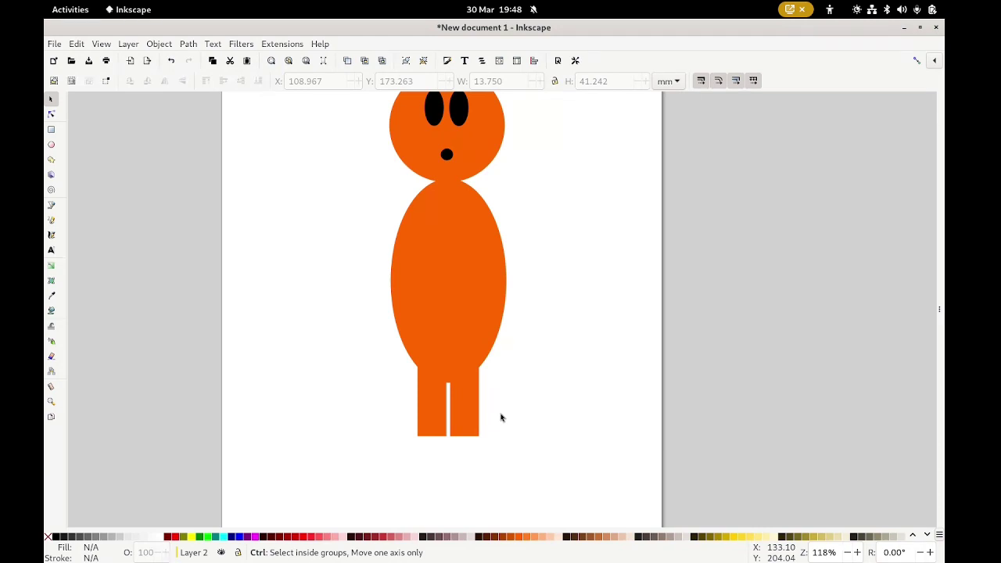
{"action": "key", "text": "ctrl+v"}
{"action": "left_click_drag", "start_coordinate": [503, 416], "coordinate": [379, 209]}
{"action": "key", "text": "ctrl+d"}
Place the second arm on the body's other side and tilt the left arm up about 30 degrees.
{"action": "left_click", "coordinate": [536, 228]}
{"action": "scroll", "coordinate": [398, 212], "scroll_direction": "up", "scroll_amount": 1, "text": "ctrl"}
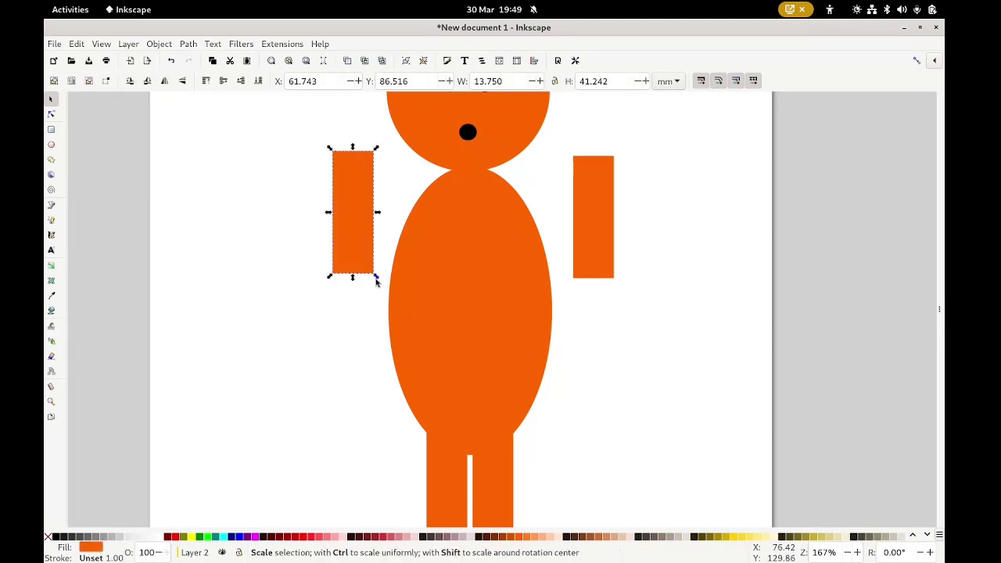
{"action": "left_click", "coordinate": [366, 244]}
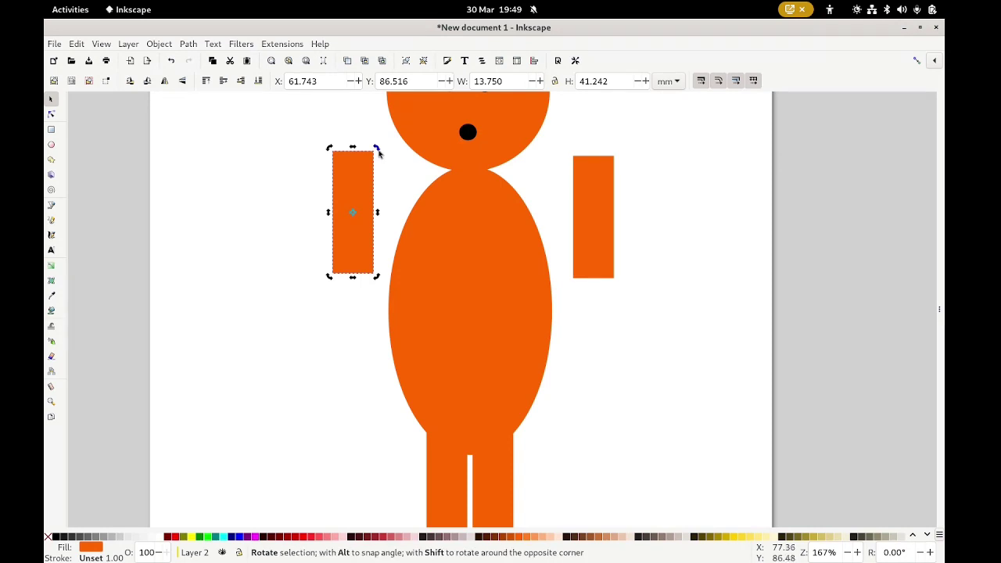
{"action": "left_click_drag", "start_coordinate": [379, 153], "coordinate": [416, 229]}
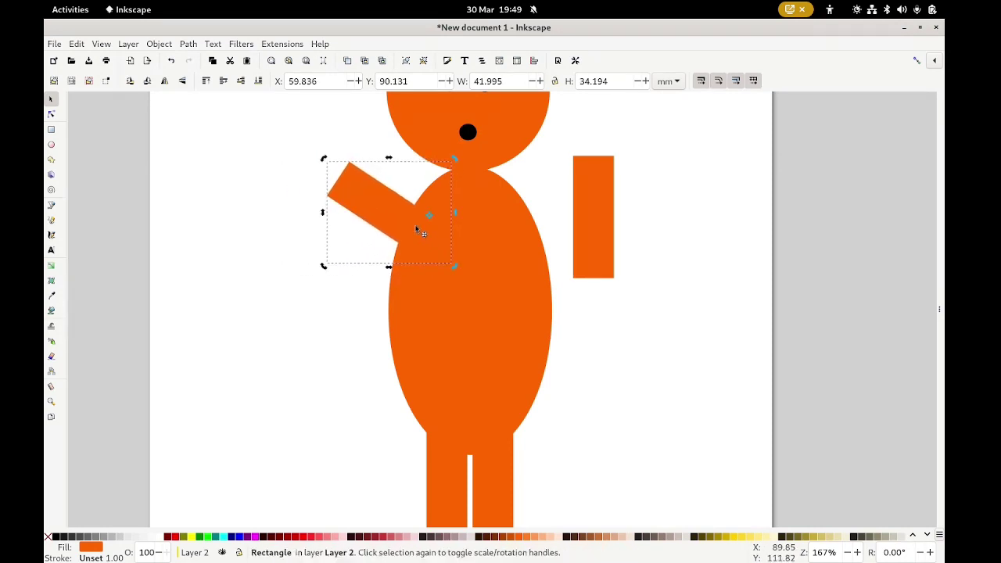
Tilt the right arm upward about 29 degrees from the shoulder.
{"action": "left_click", "coordinate": [600, 213]}
{"action": "left_click", "coordinate": [613, 168]}
{"action": "left_click_drag", "start_coordinate": [619, 160], "coordinate": [590, 193]}
{"action": "scroll", "coordinate": [680, 212], "scroll_direction": "down", "scroll_amount": 2, "text": "ctrl"}
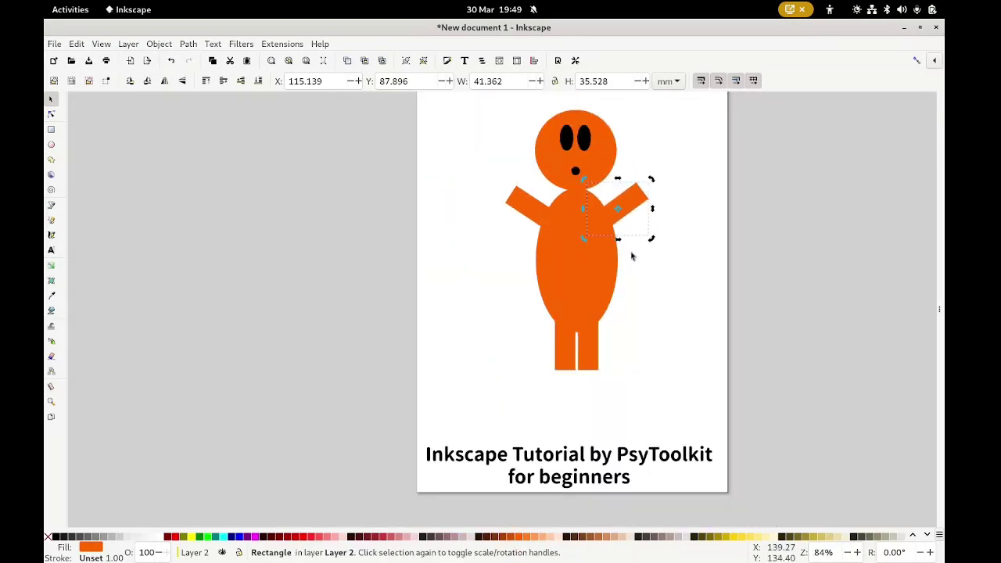
Add a text line reading 'Hello' on the canvas and make it black.
{"action": "left_click", "coordinate": [406, 227]}
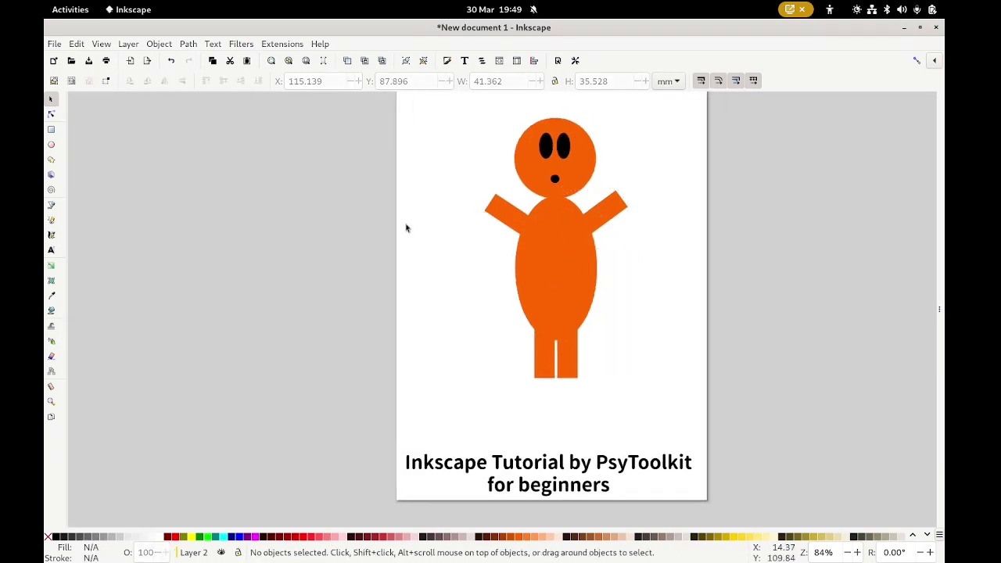
{"action": "left_click", "coordinate": [51, 250]}
{"action": "left_click", "coordinate": [437, 272]}
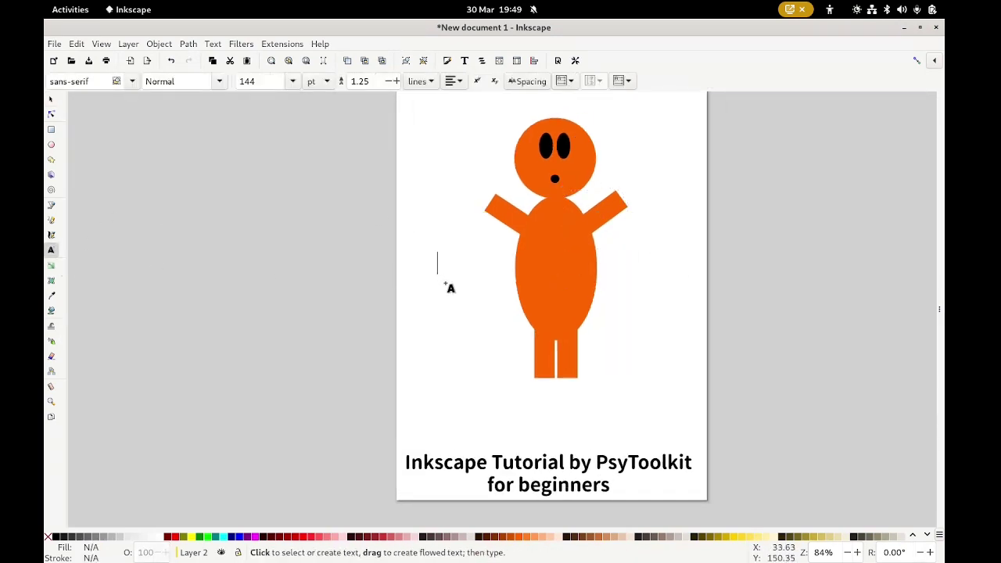
{"action": "type", "text": "Hello"}
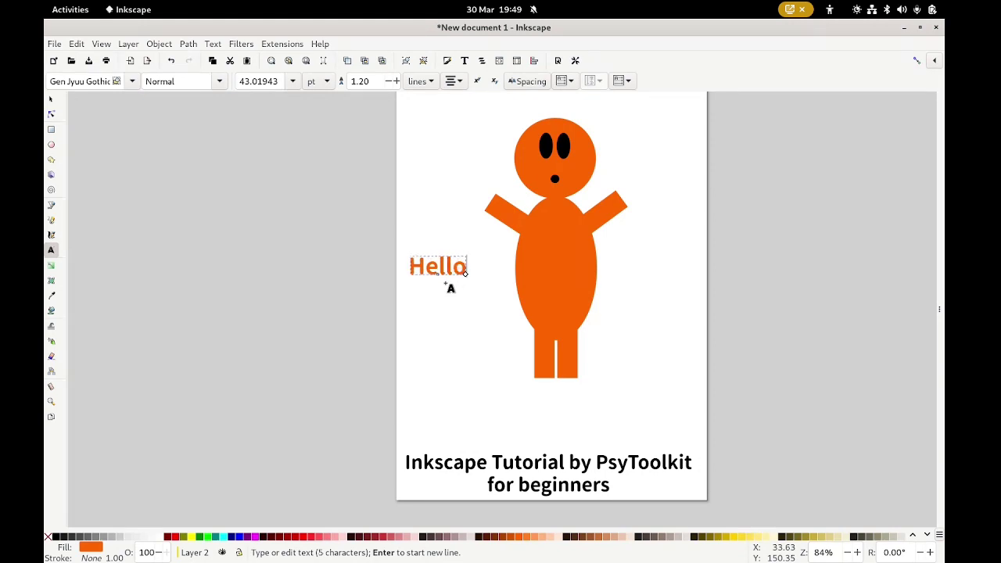
{"action": "left_click", "coordinate": [54, 536]}
{"action": "key", "text": "shift+Left"}
{"action": "key", "text": "shift+Left"}
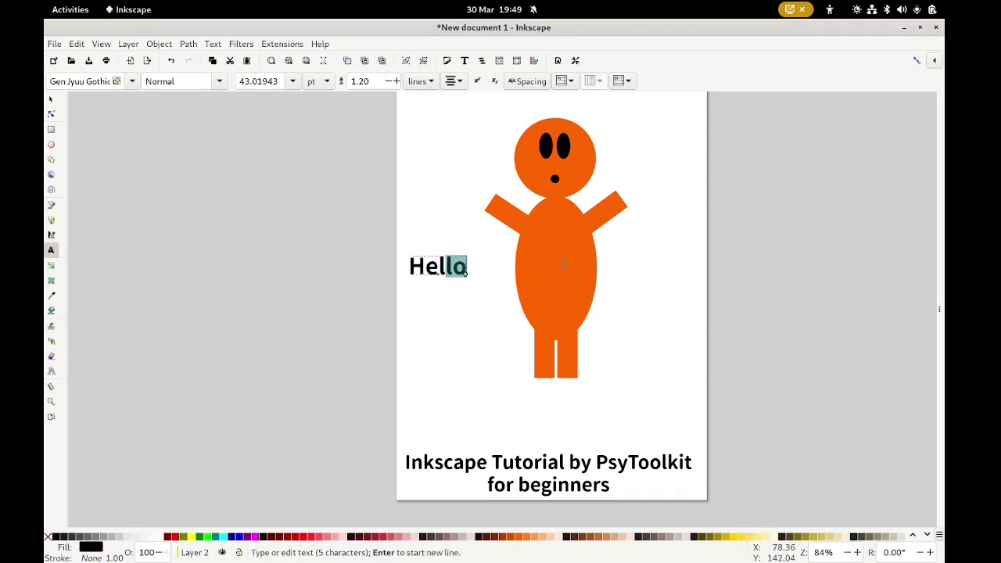
Move the Hello text up beside the figure's head.
{"action": "left_click", "coordinate": [51, 99]}
{"action": "left_click", "coordinate": [460, 293]}
{"action": "left_click_drag", "start_coordinate": [407, 277], "coordinate": [674, 155]}
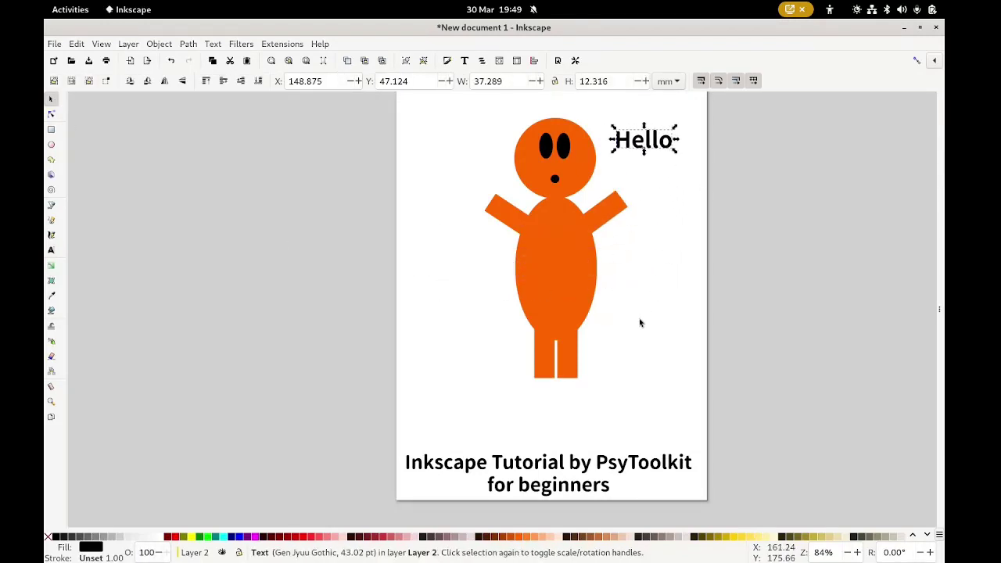
{"action": "scroll", "coordinate": [618, 324], "scroll_direction": "right", "scroll_amount": 2}
{"action": "scroll", "coordinate": [561, 374], "scroll_direction": "down", "scroll_amount": 2}
{"action": "scroll", "coordinate": [560, 374], "scroll_direction": "right", "scroll_amount": 1}
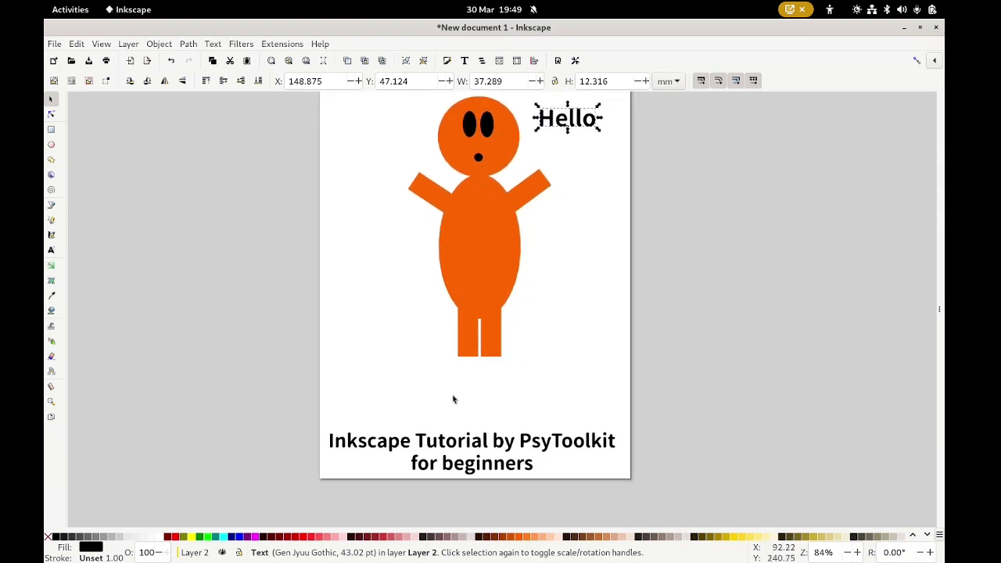
Add two black 23.229 × 5.856 mm rectangular feet, one under each leg.
{"action": "key", "text": "z"}
{"action": "left_click_drag", "start_coordinate": [421, 305], "coordinate": [558, 416]}
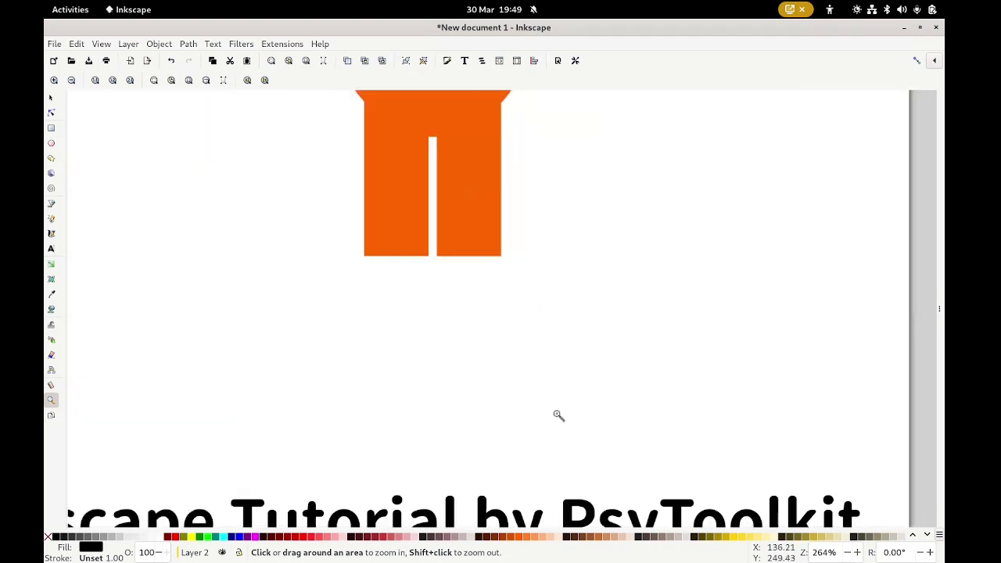
{"action": "key", "text": "r"}
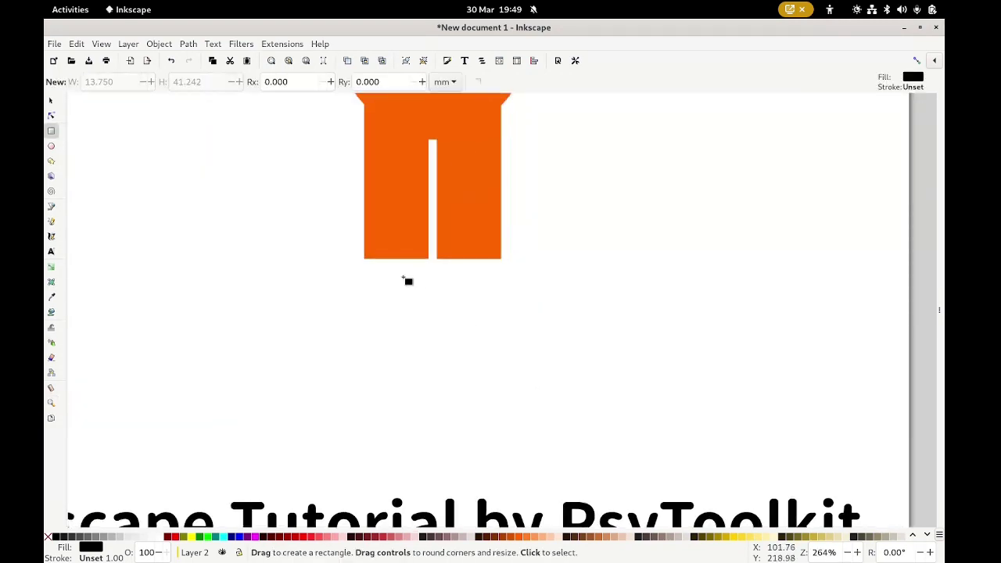
{"action": "left_click_drag", "start_coordinate": [322, 251], "coordinate": [430, 277]}
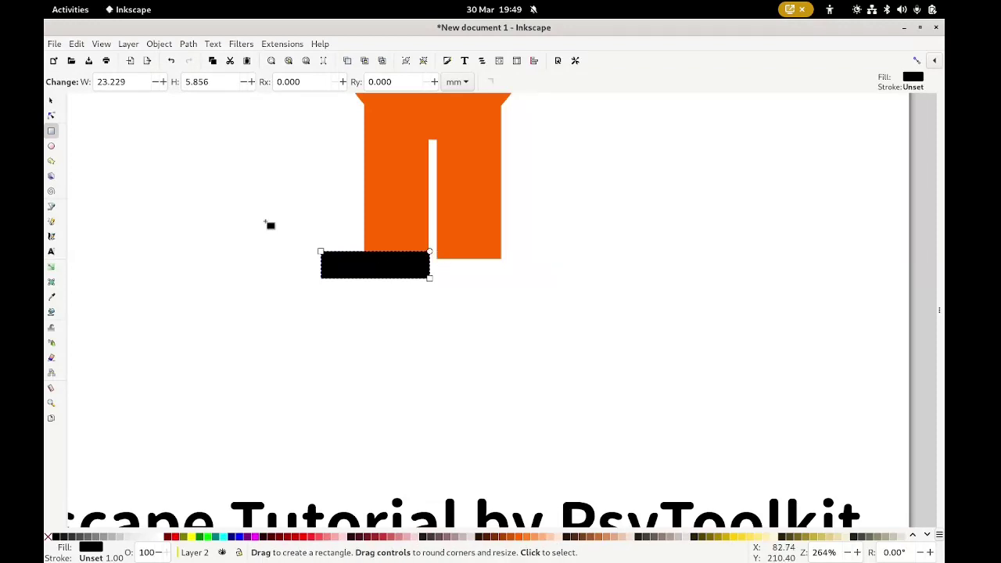
{"action": "left_click", "coordinate": [50, 99]}
{"action": "key", "text": "ctrl+c"}
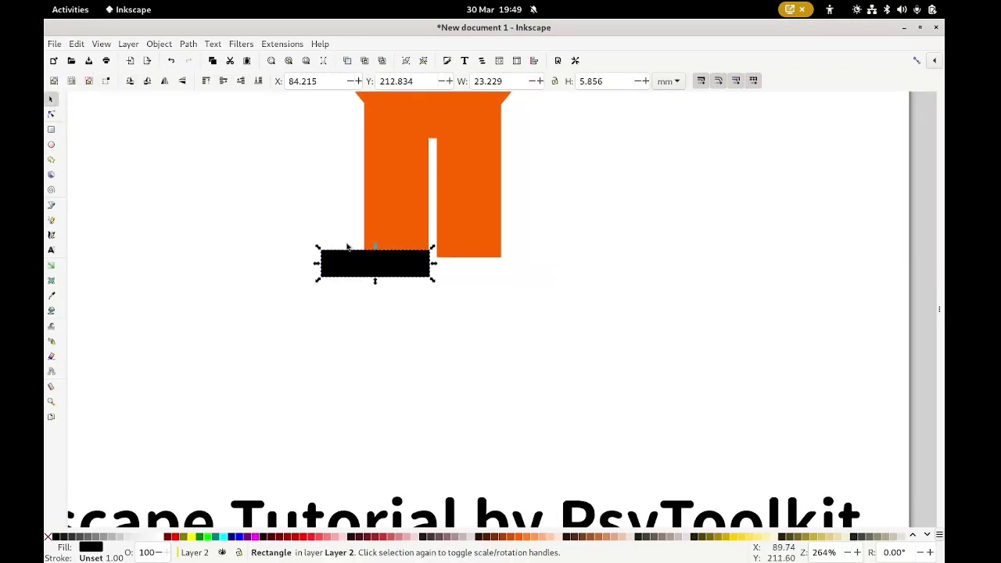
{"action": "key", "text": "ctrl+v"}
{"action": "left_click_drag", "start_coordinate": [375, 264], "coordinate": [518, 272]}
{"action": "left_click", "coordinate": [615, 284]}
{"action": "key", "text": "5"}
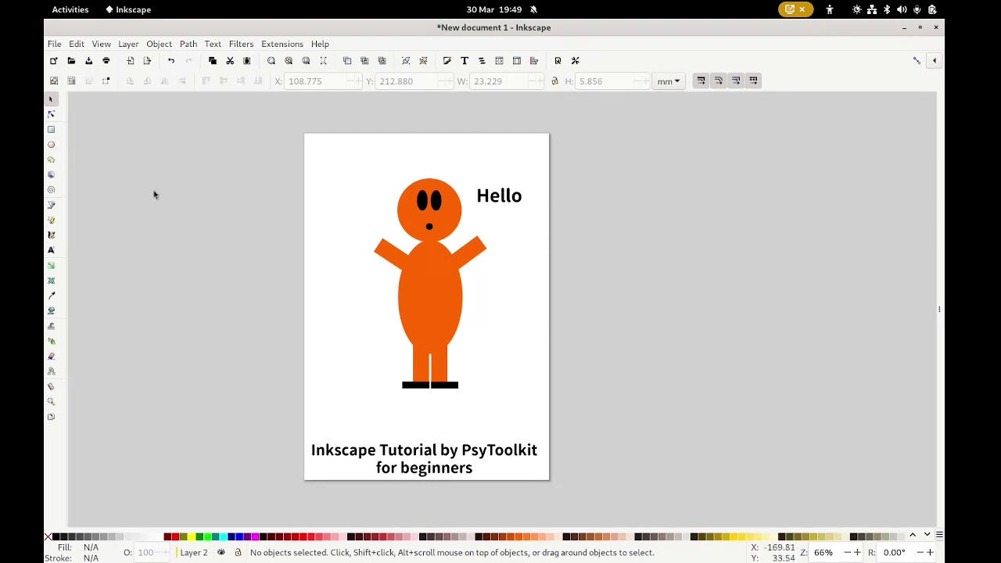
Draw an orange oval hand, delete the stray black rectangle, and place it on the left arm's end.
{"action": "key", "text": "r"}
{"action": "mouse_move", "coordinate": [346, 219]}
{"action": "left_mouse_down"}
{"action": "mouse_move", "coordinate": [367, 257]}
{"action": "mouse_move", "coordinate": [360, 301]}
{"action": "mouse_move", "coordinate": [372, 321]}
{"action": "left_mouse_up"}
{"action": "key", "text": "e"}
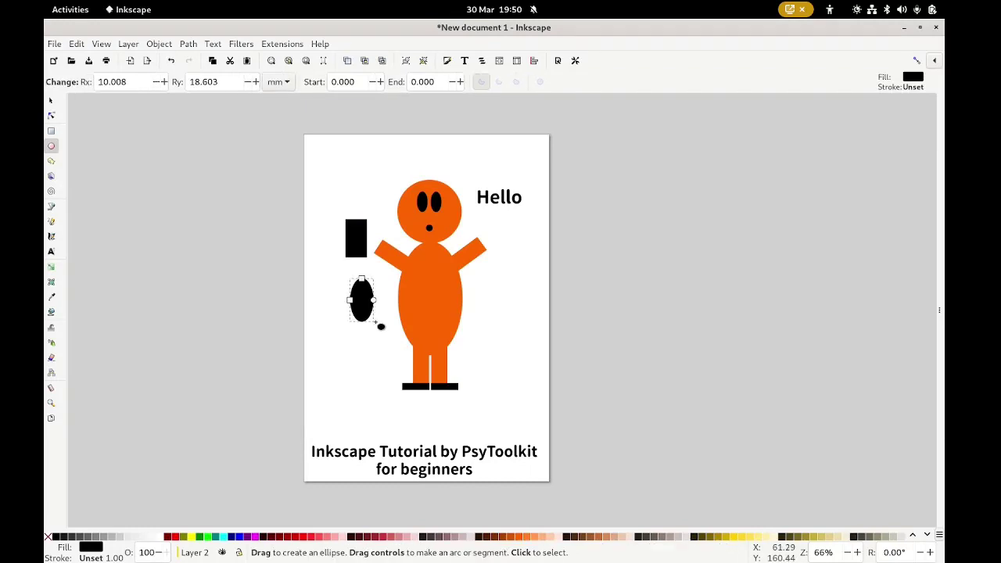
{"action": "left_click", "coordinate": [51, 100]}
{"action": "left_click", "coordinate": [366, 237]}
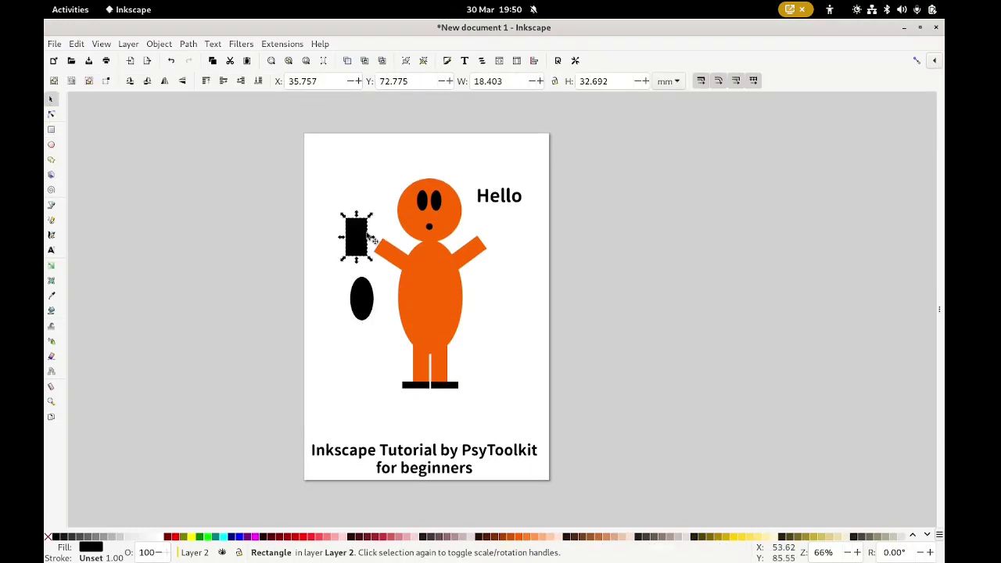
{"action": "key", "text": "Delete"}
{"action": "left_click_drag", "start_coordinate": [373, 298], "coordinate": [369, 232]}
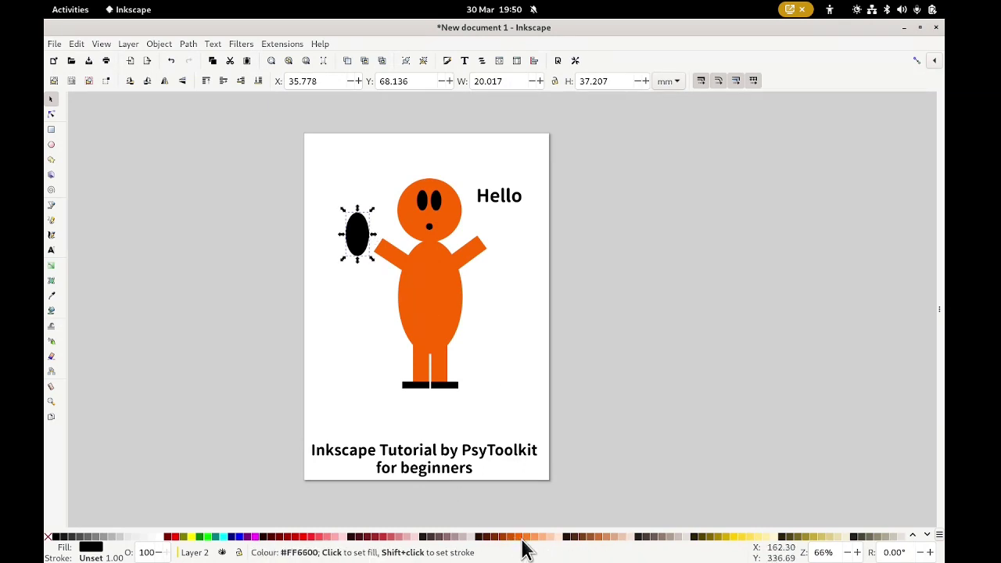
{"action": "left_click", "coordinate": [521, 538]}
{"action": "left_click_drag", "start_coordinate": [356, 252], "coordinate": [488, 242]}
Duplicate the hand for the right arm and tilt the left hand about 44 degrees onto its arm.
{"action": "key", "text": "ctrl+d"}
{"action": "left_click", "coordinate": [374, 237]}
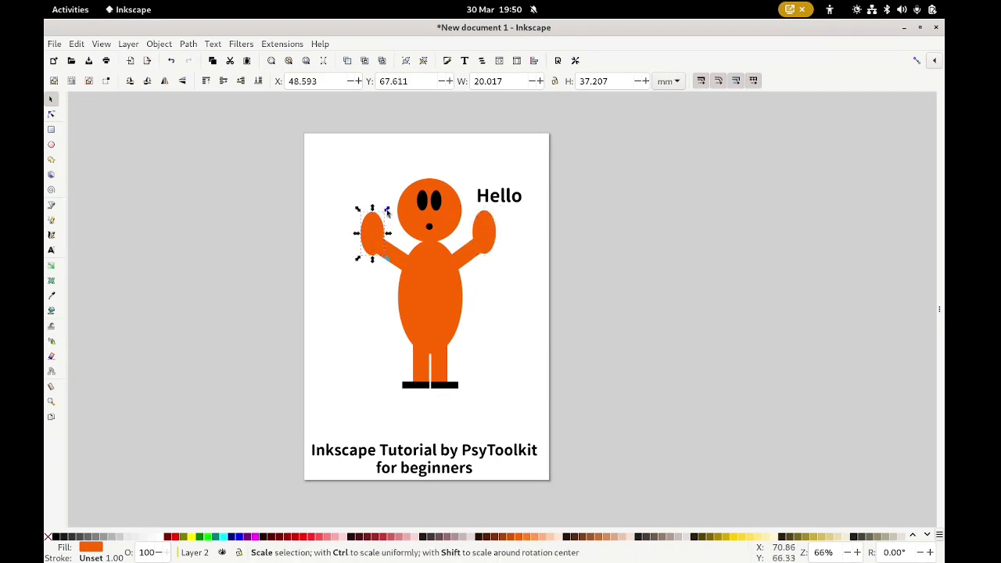
{"action": "left_click", "coordinate": [382, 226]}
{"action": "left_click_drag", "start_coordinate": [388, 209], "coordinate": [370, 213]}
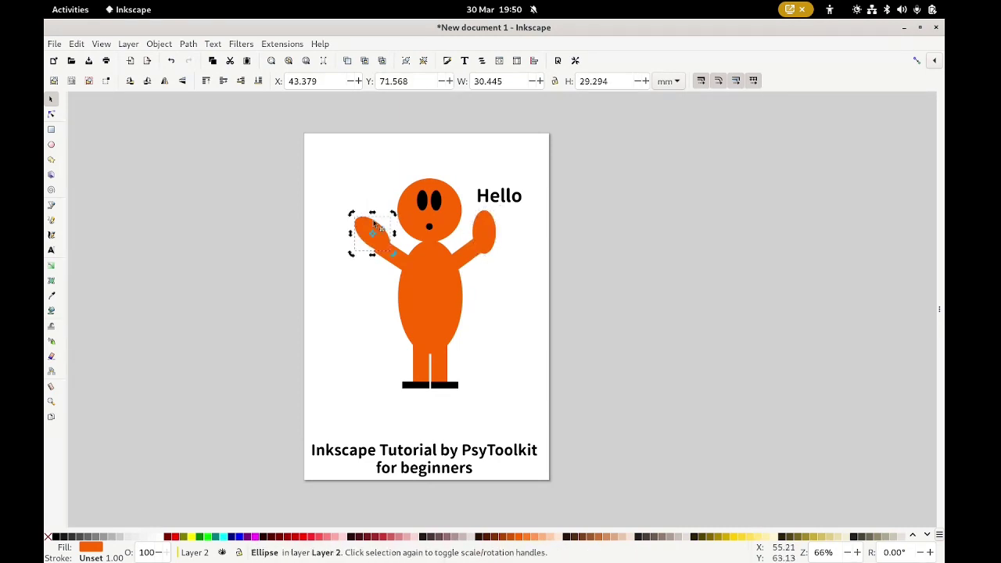
{"action": "left_click_drag", "start_coordinate": [385, 249], "coordinate": [381, 258]}
Tilt the right hand outward along the right arm.
{"action": "left_click", "coordinate": [487, 234]}
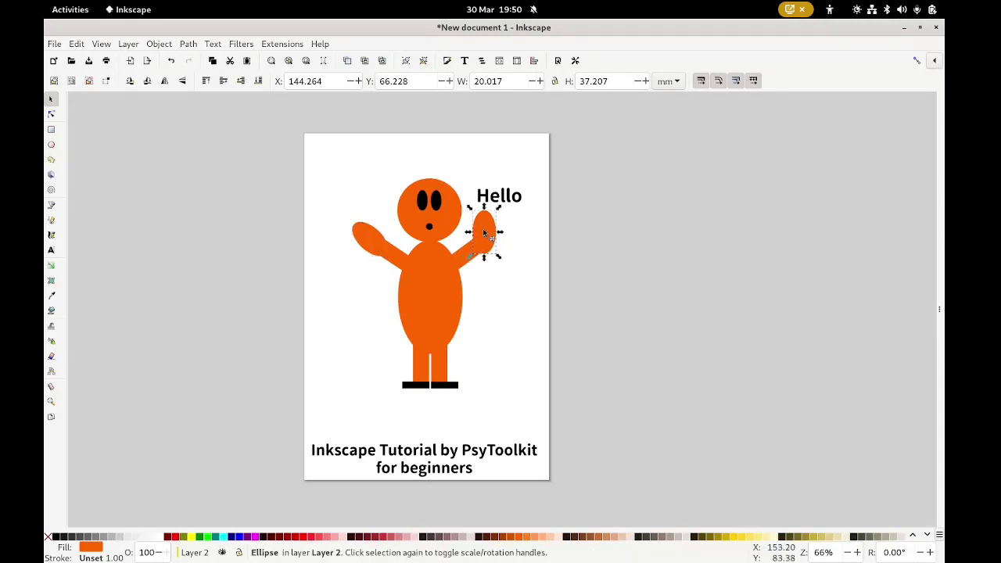
{"action": "left_click", "coordinate": [488, 234]}
{"action": "left_click", "coordinate": [488, 233]}
{"action": "mouse_move", "coordinate": [510, 222]}
{"action": "left_mouse_down"}
{"action": "mouse_move", "coordinate": [496, 239]}
{"action": "mouse_move", "coordinate": [504, 240]}
{"action": "left_mouse_up"}
{"action": "left_click", "coordinate": [517, 288]}
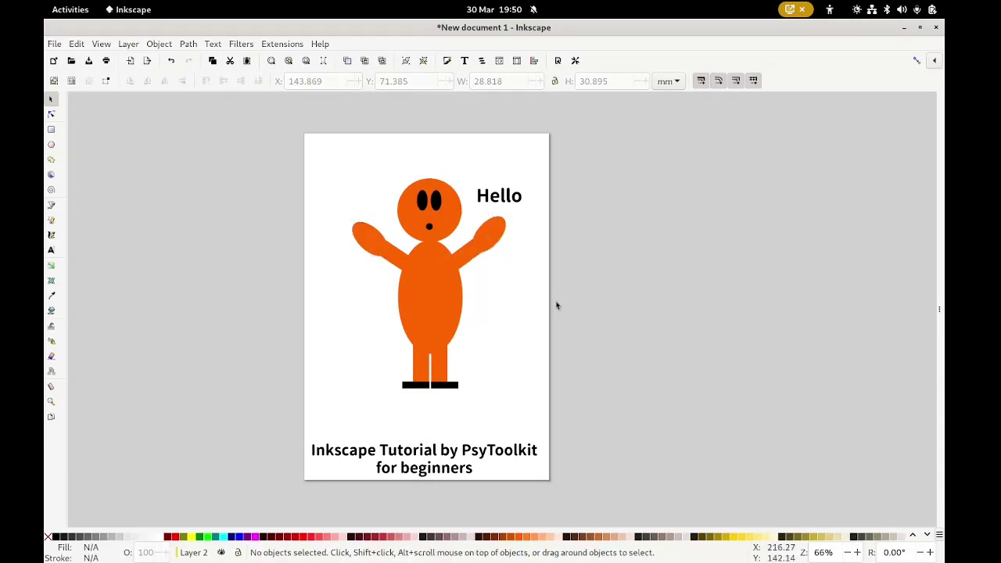
Select the whole figure with its Hello text and shift it up and left.
{"action": "left_click_drag", "start_coordinate": [338, 176], "coordinate": [533, 398]}
{"action": "mouse_move", "coordinate": [485, 239]}
{"action": "left_mouse_down"}
{"action": "mouse_move", "coordinate": [469, 237]}
{"action": "mouse_move", "coordinate": [476, 225]}
{"action": "left_mouse_up"}
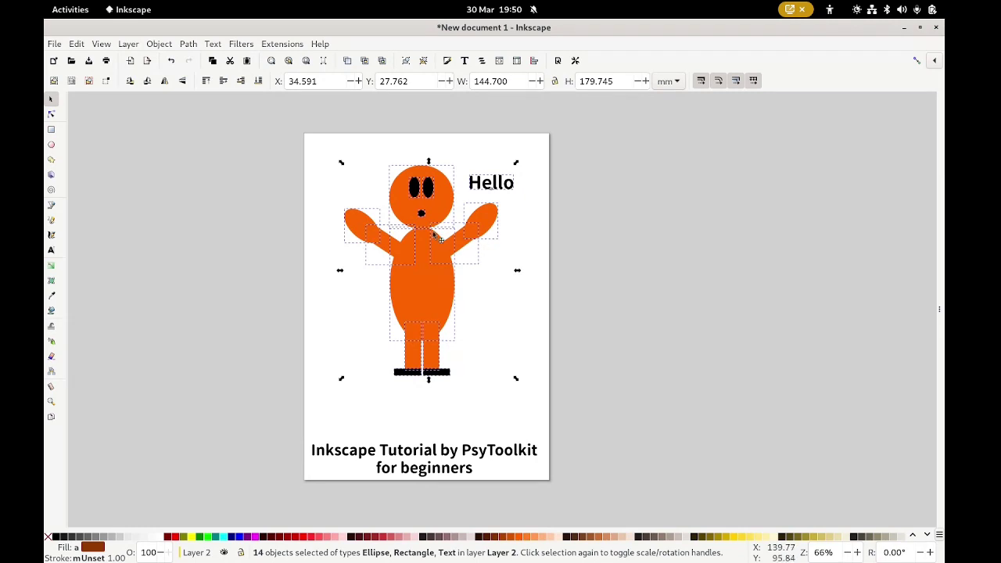
{"action": "left_click", "coordinate": [341, 154]}
{"action": "left_click_drag", "start_coordinate": [321, 135], "coordinate": [539, 395]}
{"action": "left_click", "coordinate": [331, 152]}
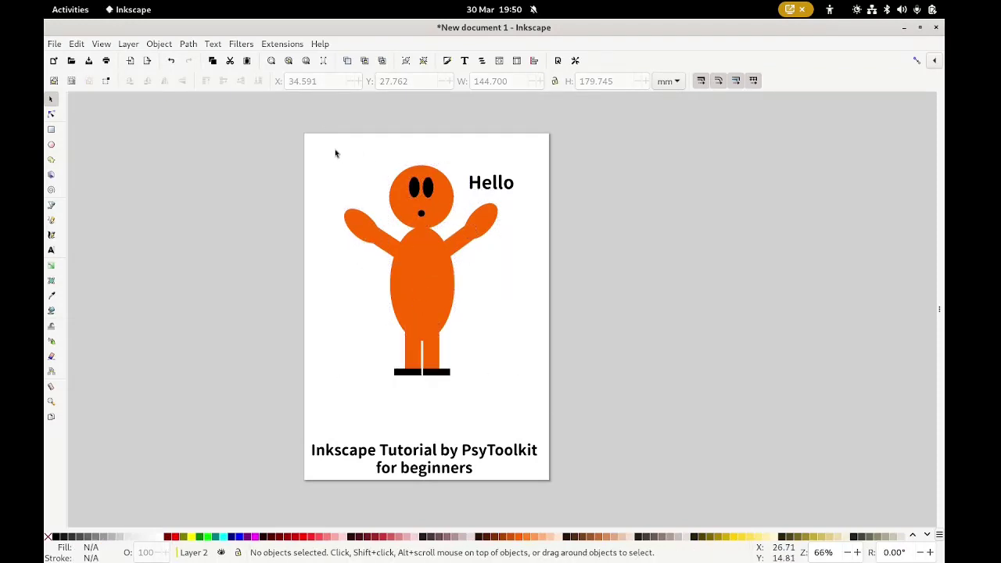
{"action": "left_click_drag", "start_coordinate": [331, 151], "coordinate": [546, 400]}
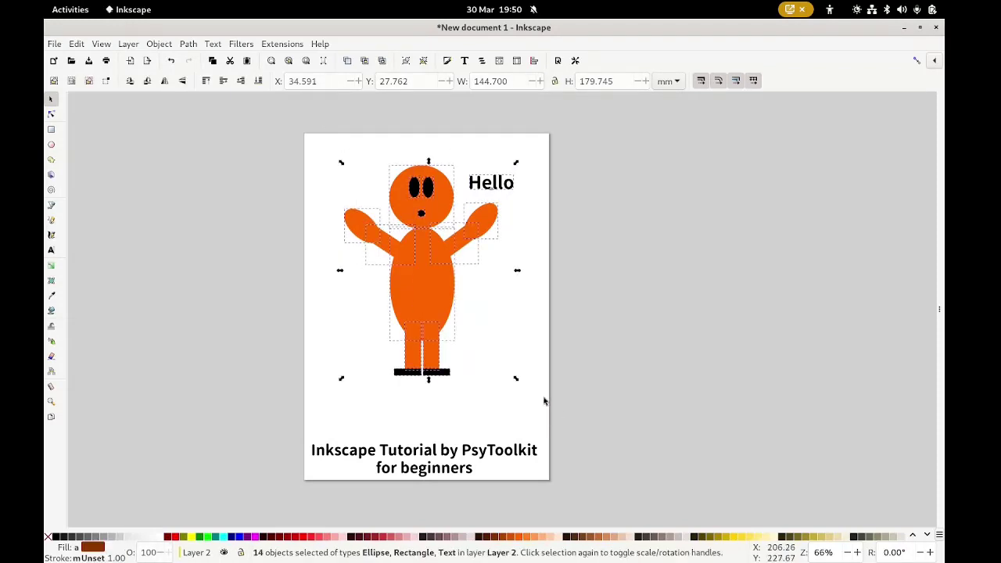